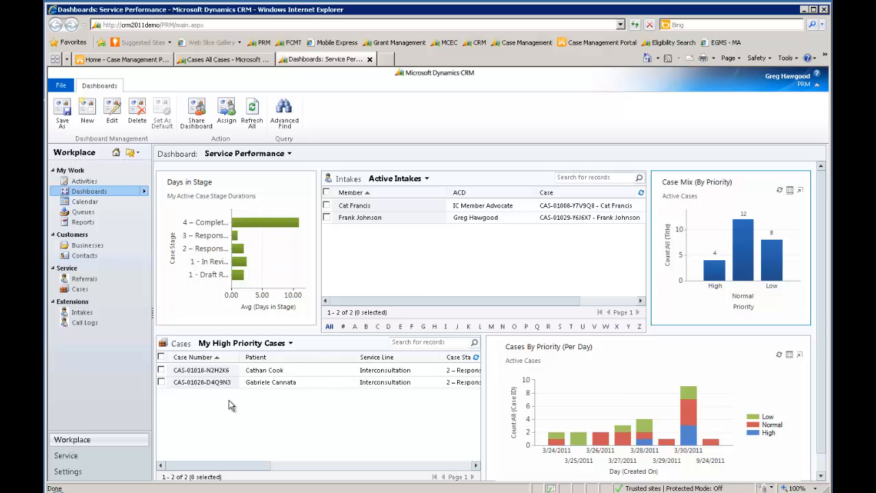
# Step: Open the call log with the status reason Initial Call Back Pending from My Active Call Logs
pyautogui.click(276, 420)
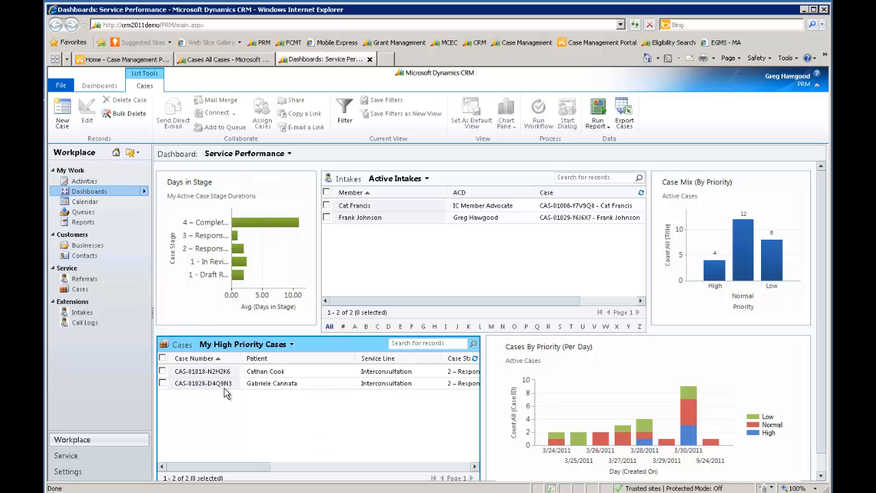
pyautogui.click(88, 323)
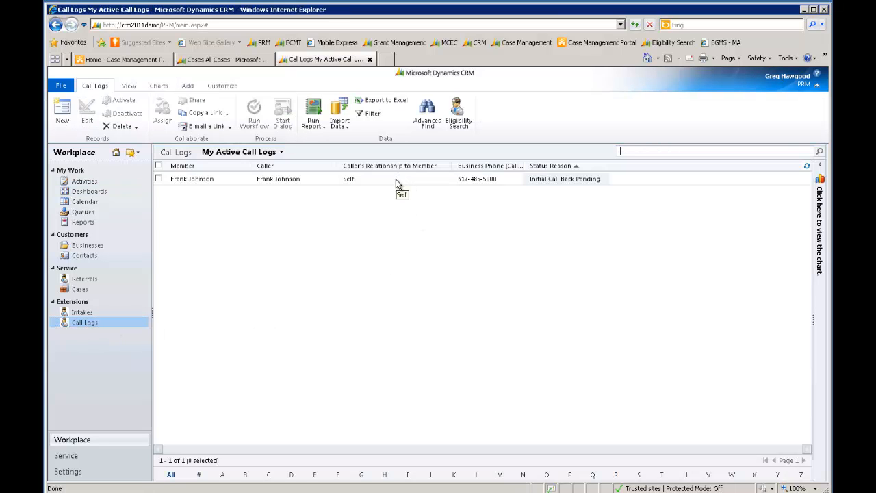
pyautogui.doubleClick(396, 178)
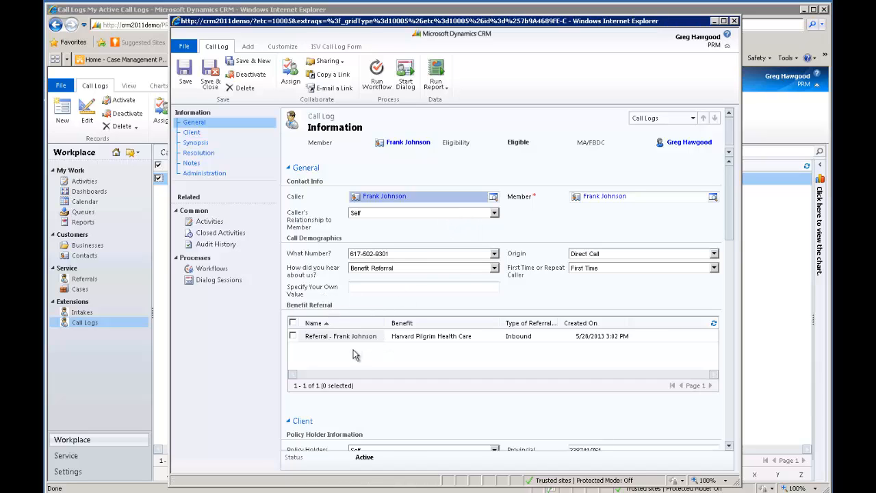
# Step: Review the call log's benefit referral, policy holder, eligibility and synopsis details, and save and close the record
pyautogui.scroll(-4, 352, 355)
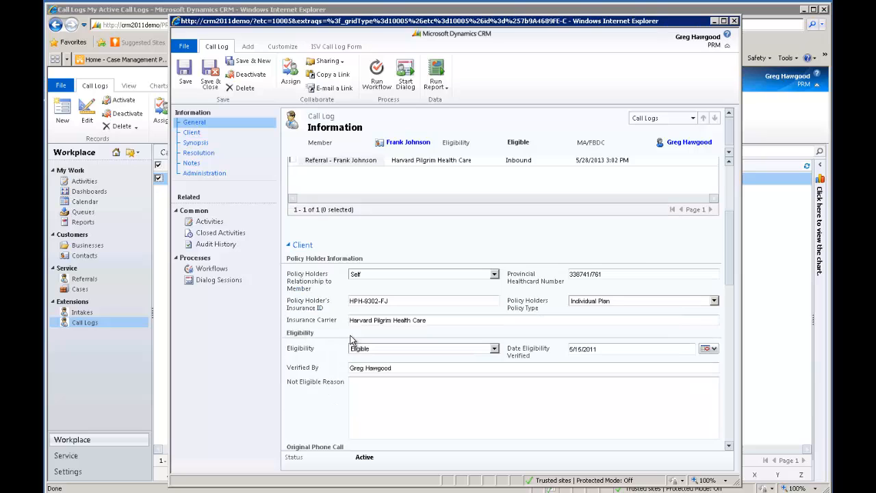
pyautogui.scroll(-2, 392, 274)
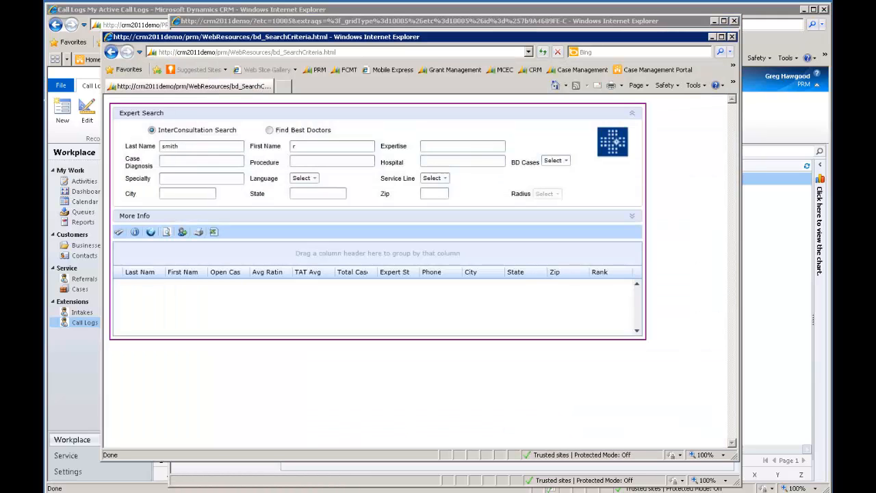
pyautogui.click(183, 232)
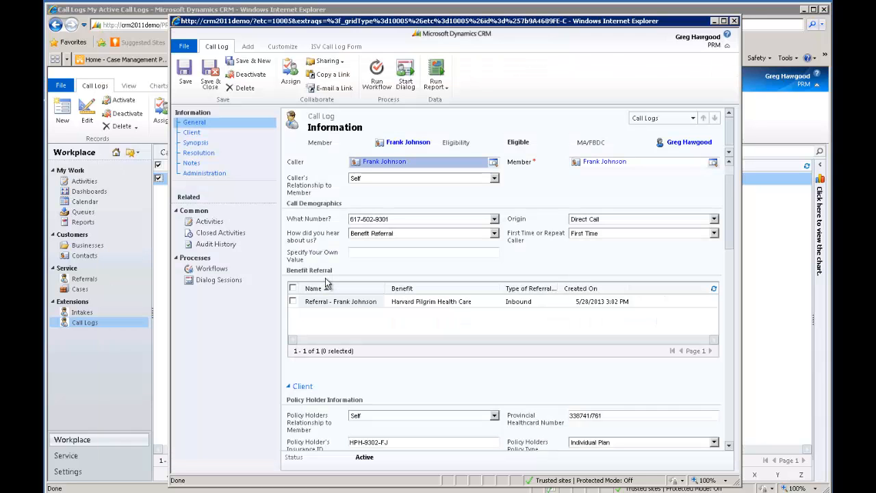
pyautogui.scroll(-5, 386, 283)
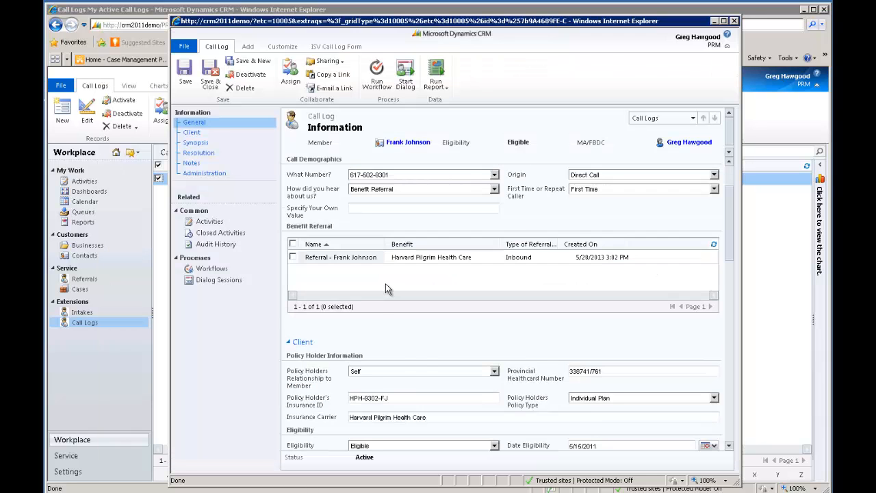
pyautogui.scroll(-9, 384, 287)
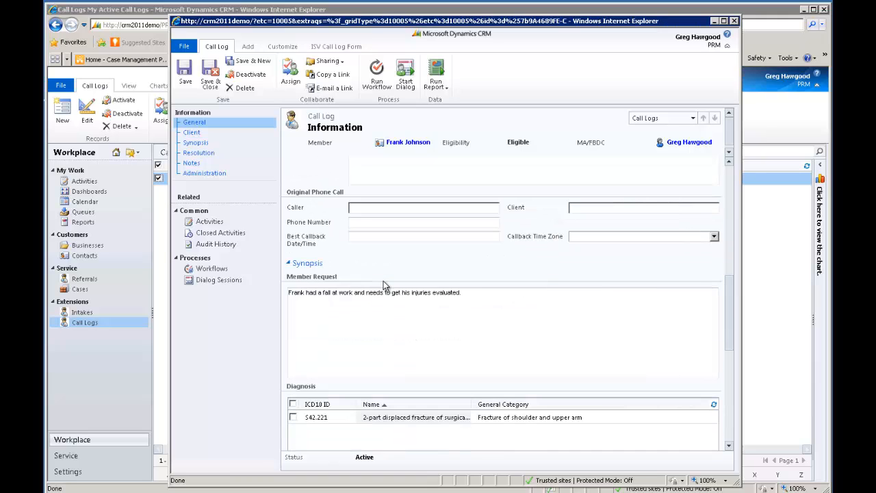
pyautogui.click(208, 67)
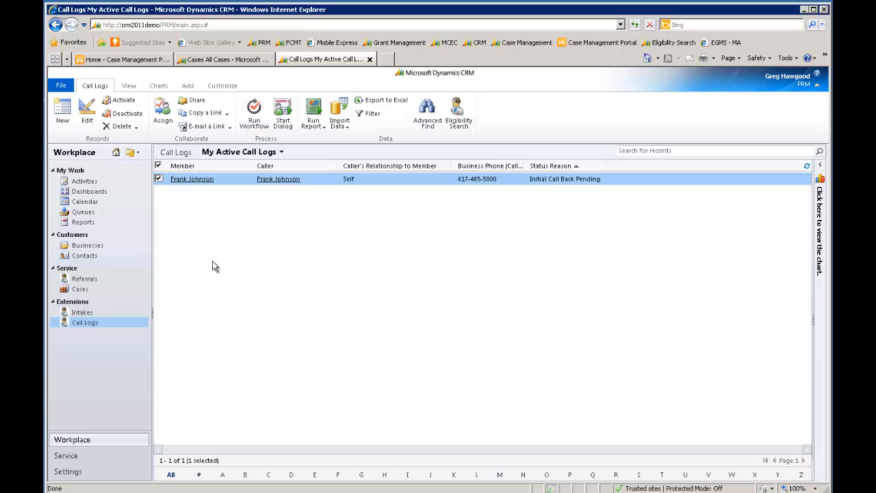
# Step: Open the active intake created on 3/30/2011 and review its member story, diagnosis and treatment summaries
pyautogui.click(82, 312)
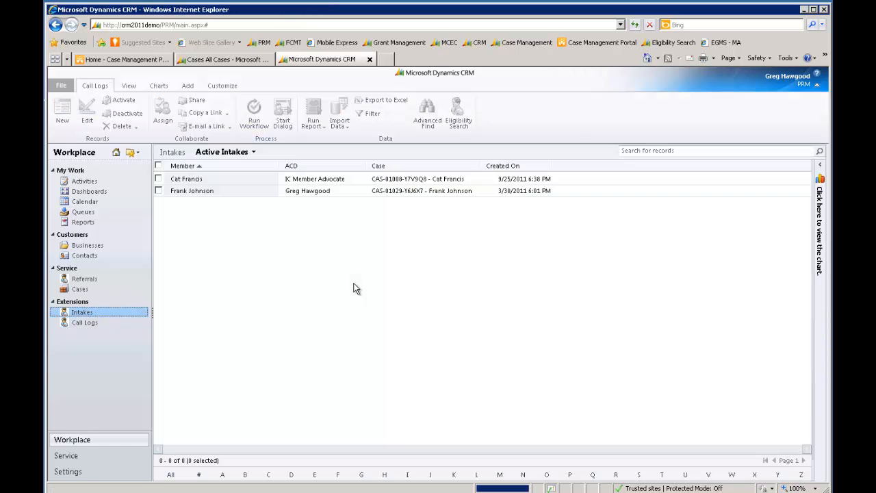
pyautogui.doubleClick(251, 191)
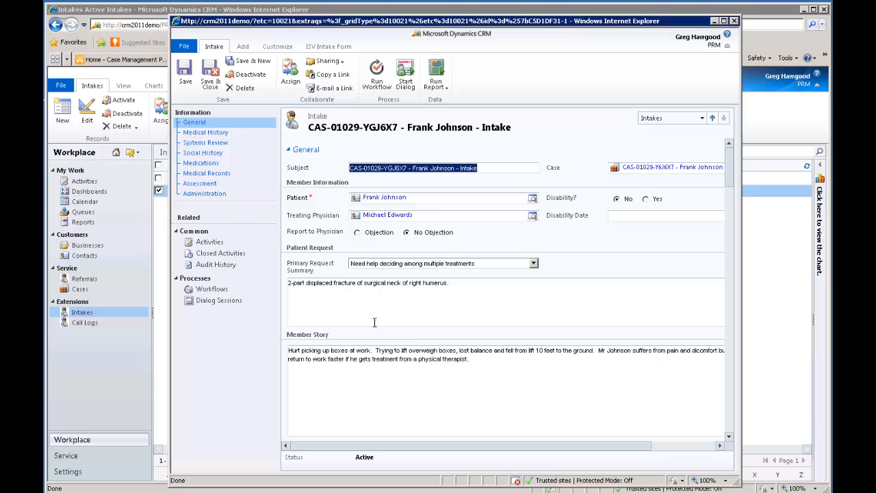
pyautogui.scroll(-4, 349, 308)
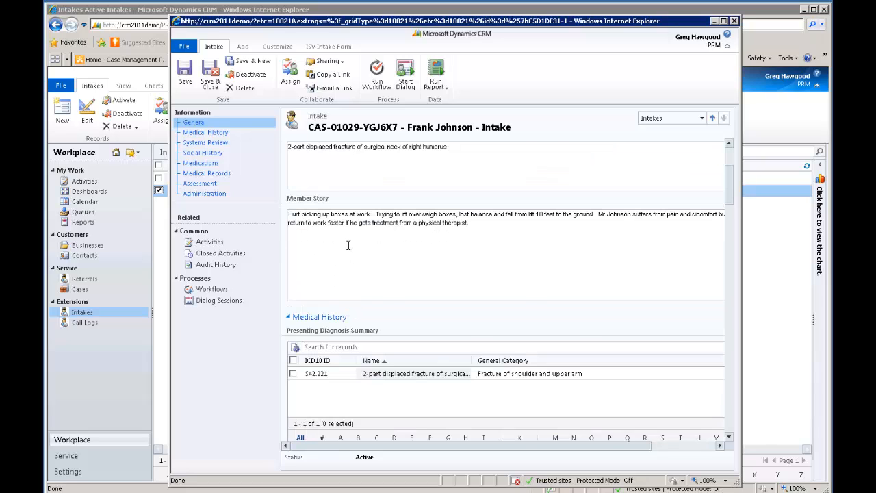
pyautogui.scroll(-1, 348, 245)
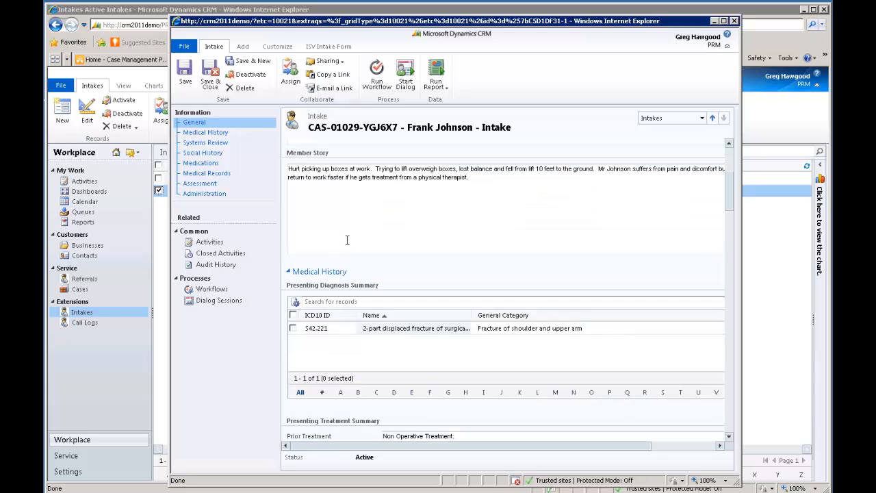
pyautogui.scroll(-2, 347, 245)
pyautogui.scroll(-3, 347, 240)
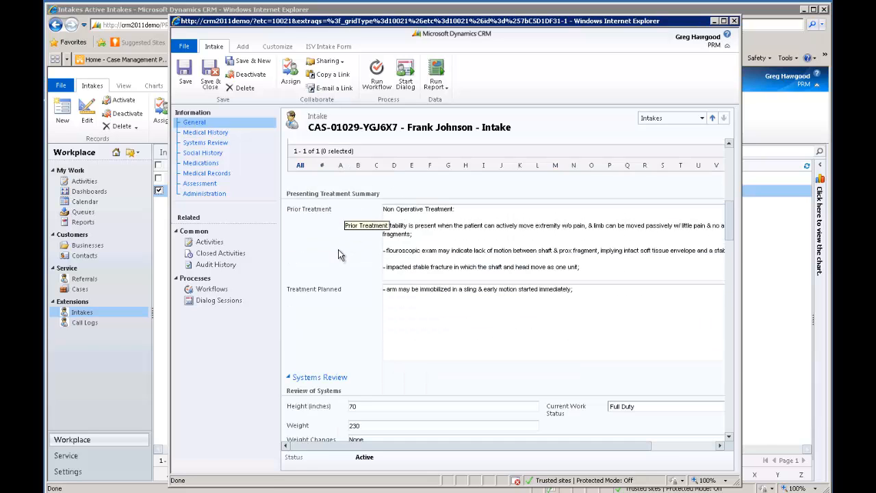
# Step: Examine the intake's systems review and its social history, including substance usage and family history
pyautogui.scroll(-4, 338, 254)
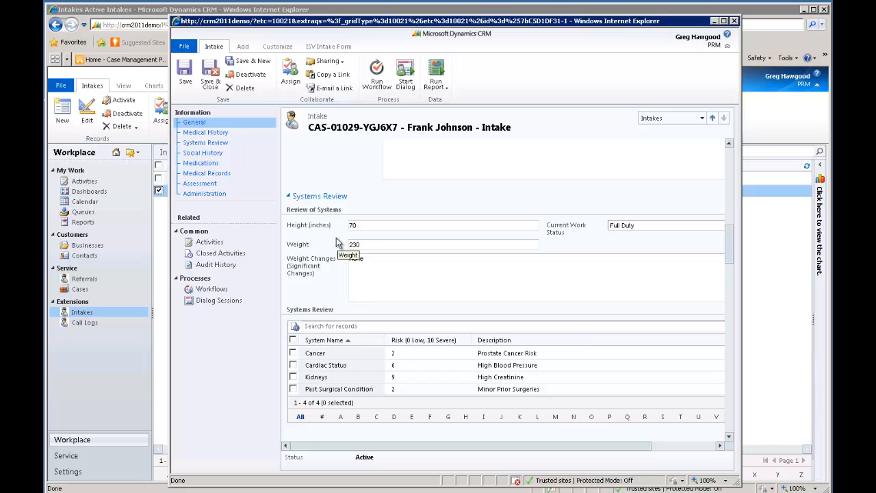
pyautogui.scroll(-2, 342, 246)
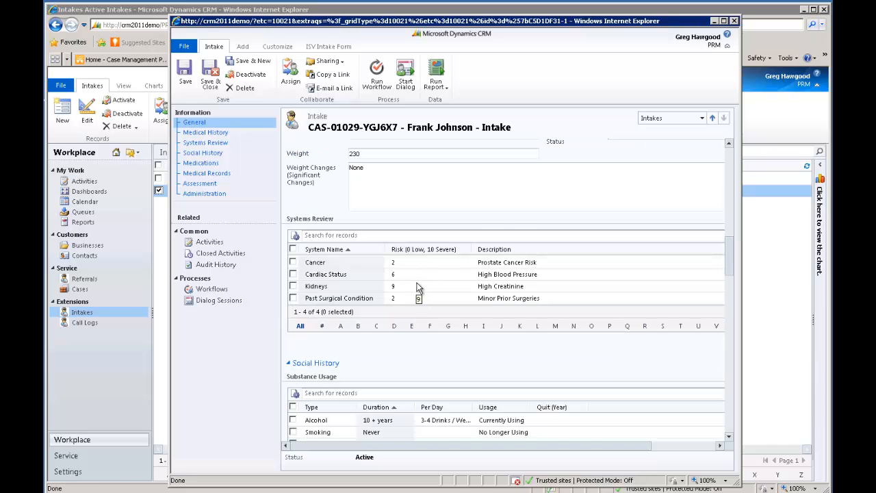
pyautogui.scroll(-1, 418, 288)
pyautogui.scroll(-3, 418, 287)
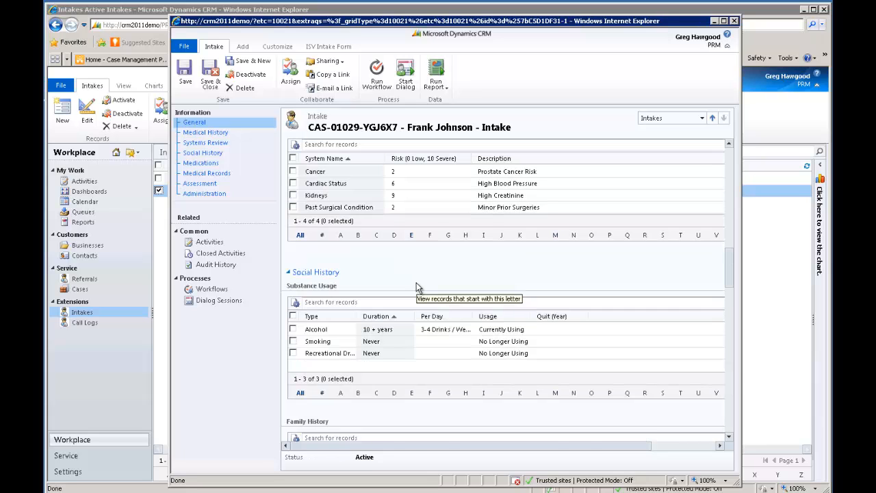
pyautogui.scroll(-7, 418, 288)
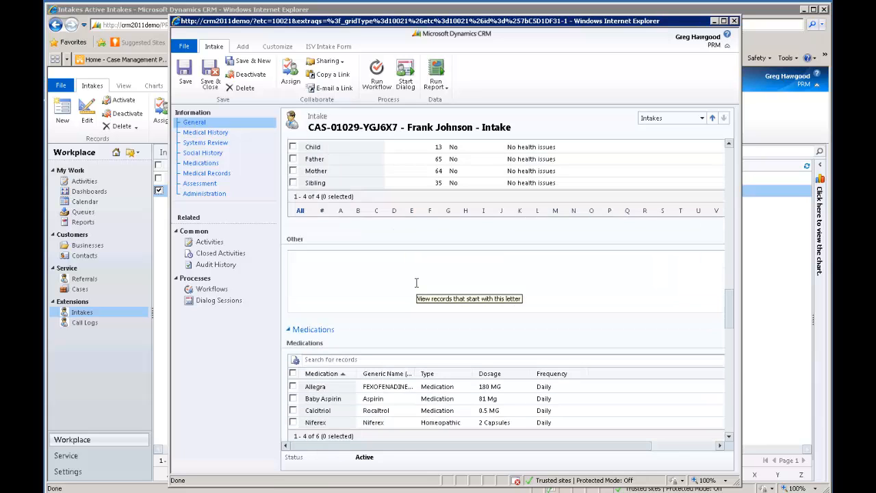
# Step: Review the intake's medications, allergies, medical records and member assessment, and save and close it
pyautogui.scroll(-2, 418, 287)
pyautogui.scroll(-2, 418, 286)
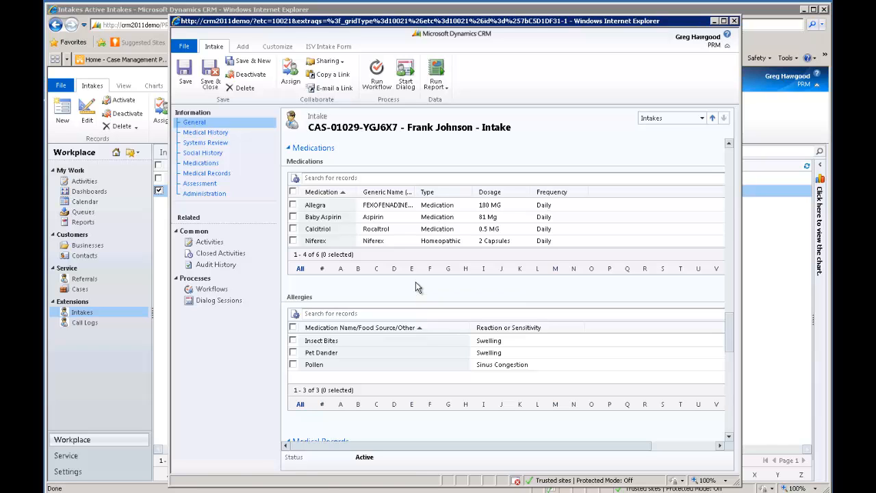
pyautogui.scroll(-5, 415, 282)
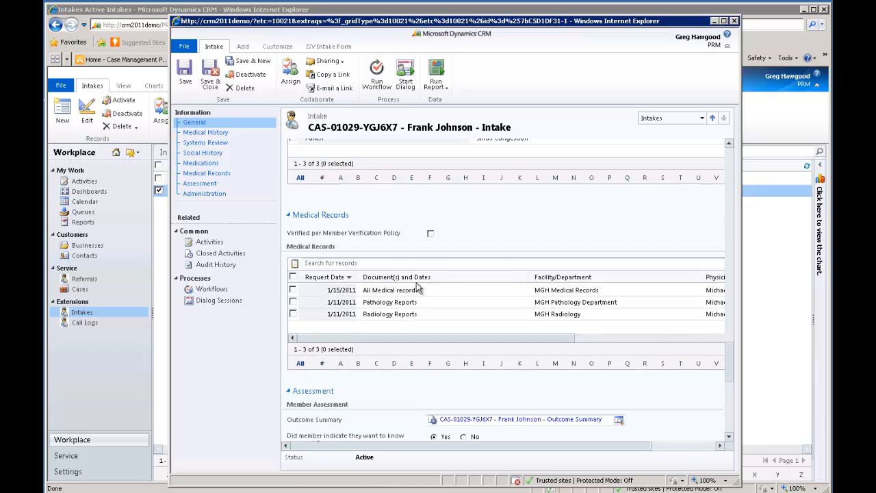
pyautogui.scroll(-4, 418, 287)
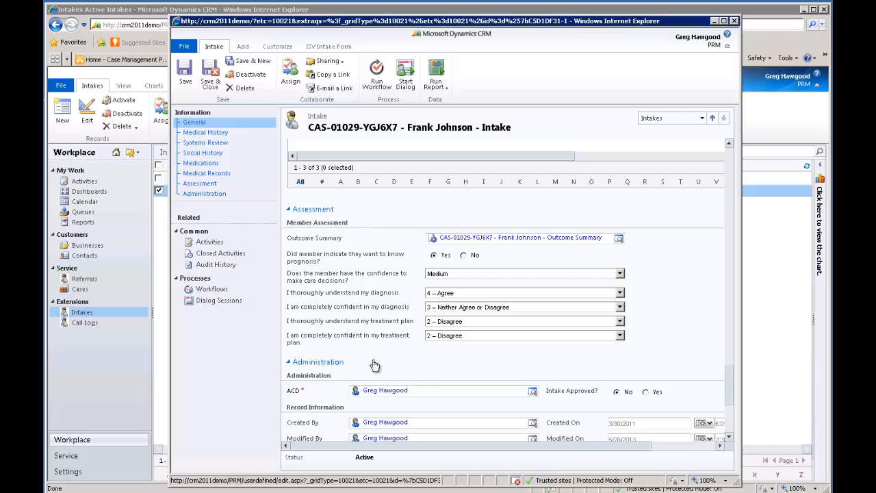
pyautogui.click(211, 81)
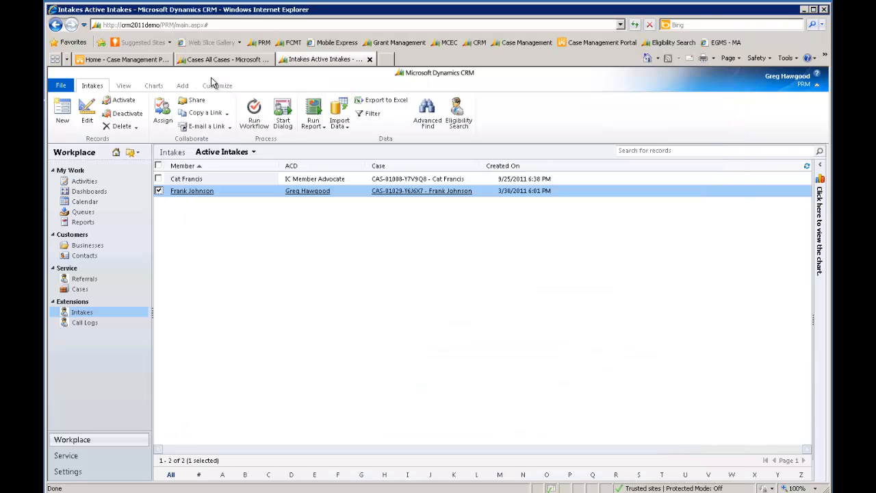
# Step: Open the case in stage 4 – Complete from My Cases and review its overview and case contacts
pyautogui.click(79, 291)
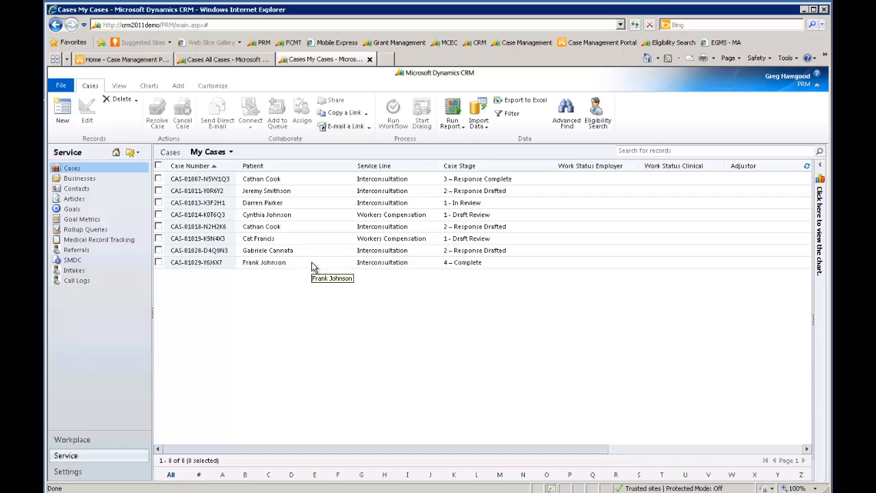
pyautogui.doubleClick(311, 263)
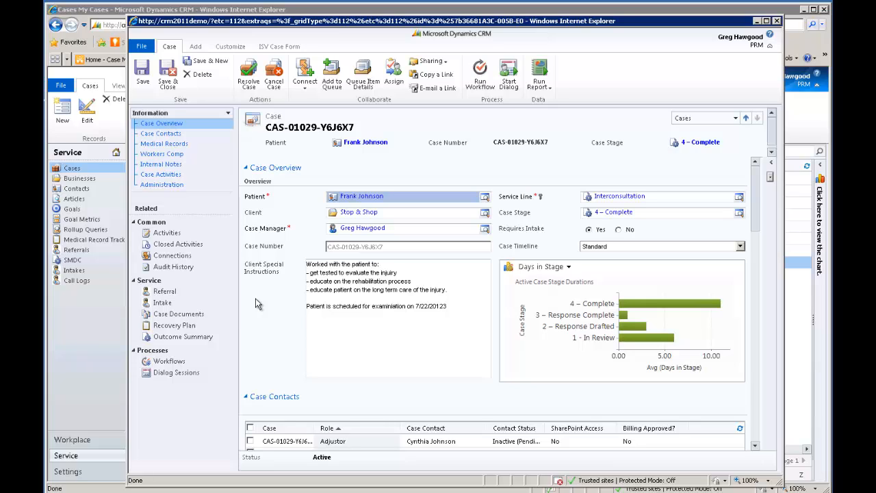
pyautogui.scroll(-3, 276, 274)
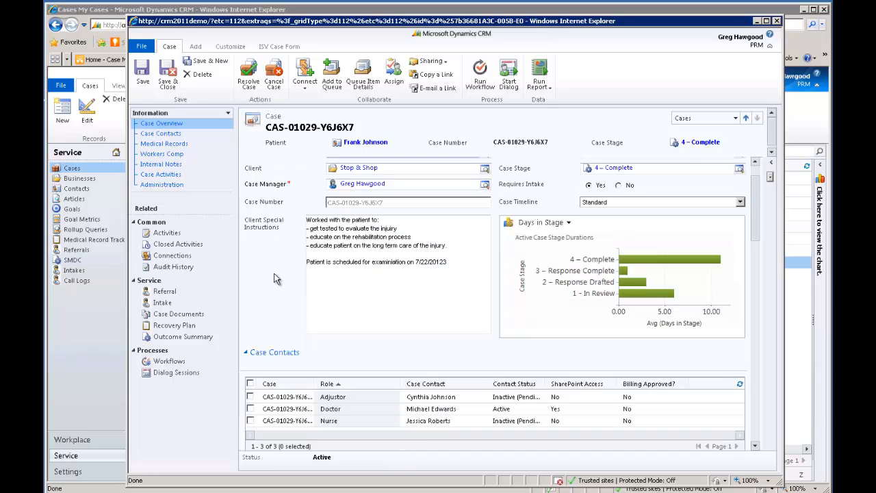
pyautogui.scroll(-6, 276, 277)
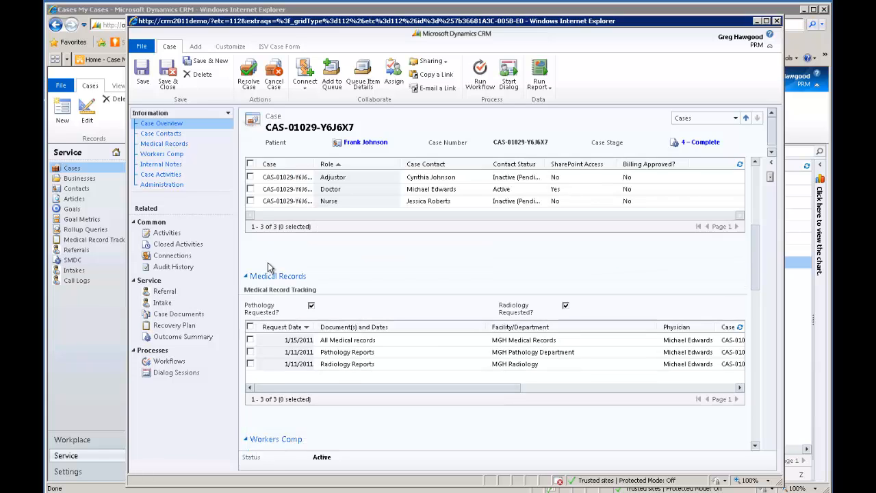
pyautogui.scroll(1, 267, 263)
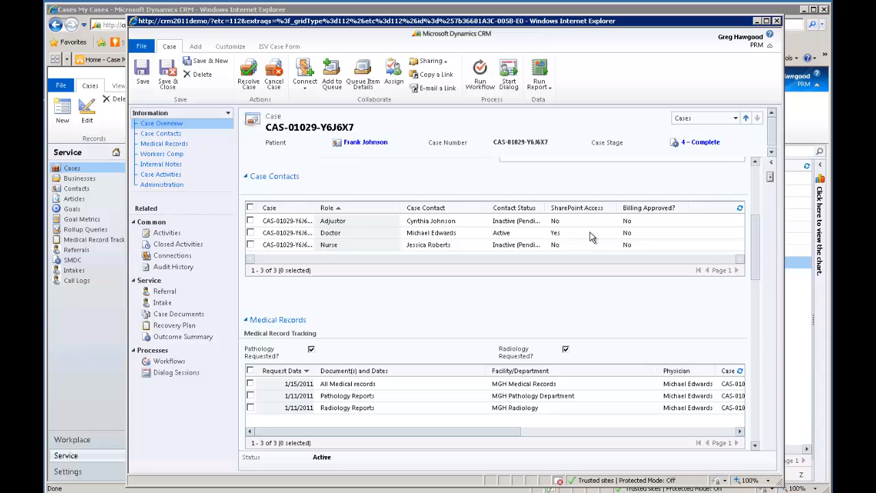
# Step: Examine the case's medical record tracking, workers comp risk factors, return-to-work statuses and internal notes
pyautogui.scroll(-3, 383, 225)
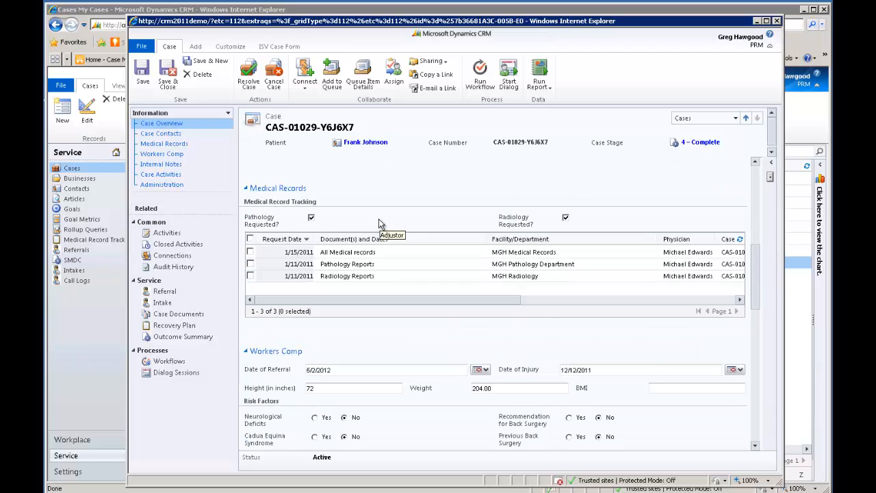
pyautogui.scroll(-3, 390, 253)
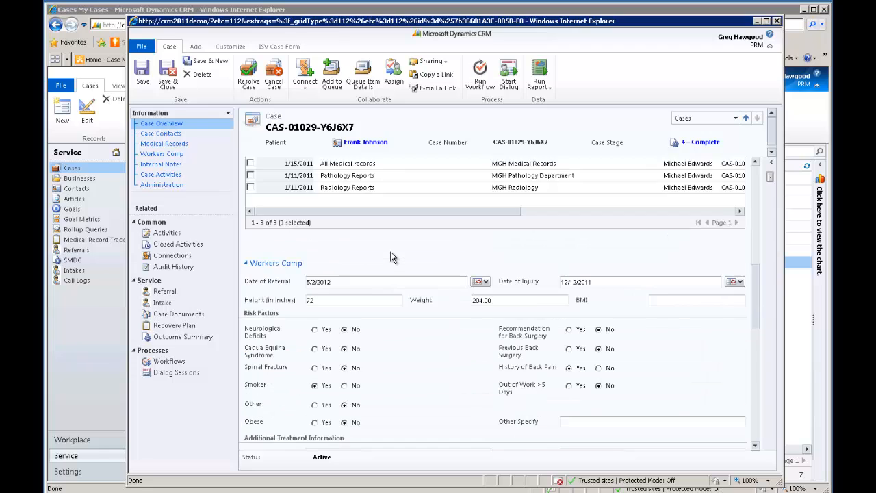
pyautogui.scroll(-2, 417, 265)
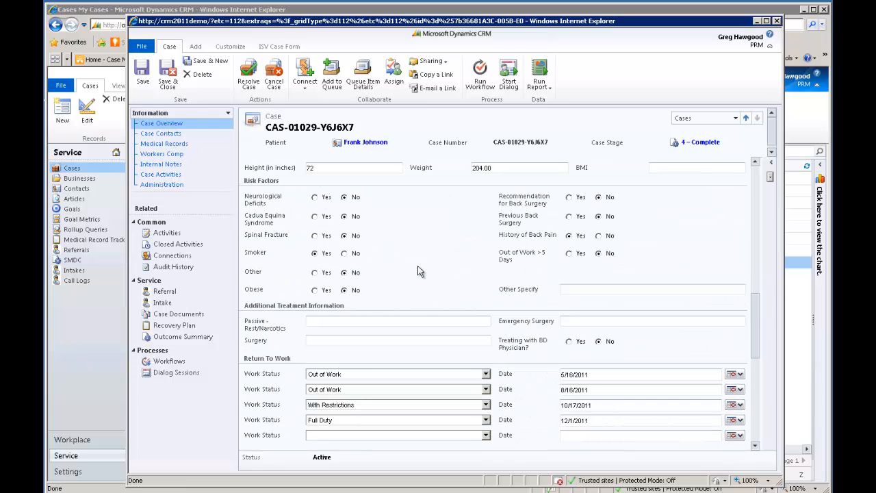
pyautogui.scroll(-4, 418, 271)
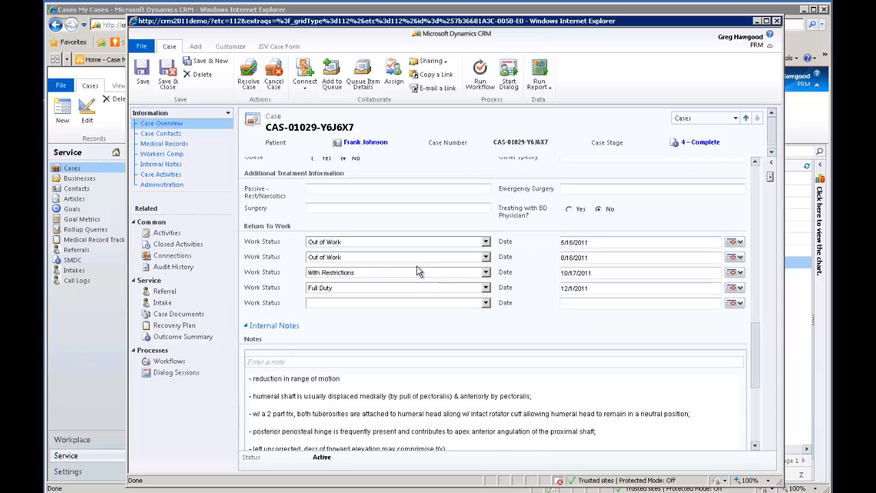
pyautogui.scroll(-2, 411, 273)
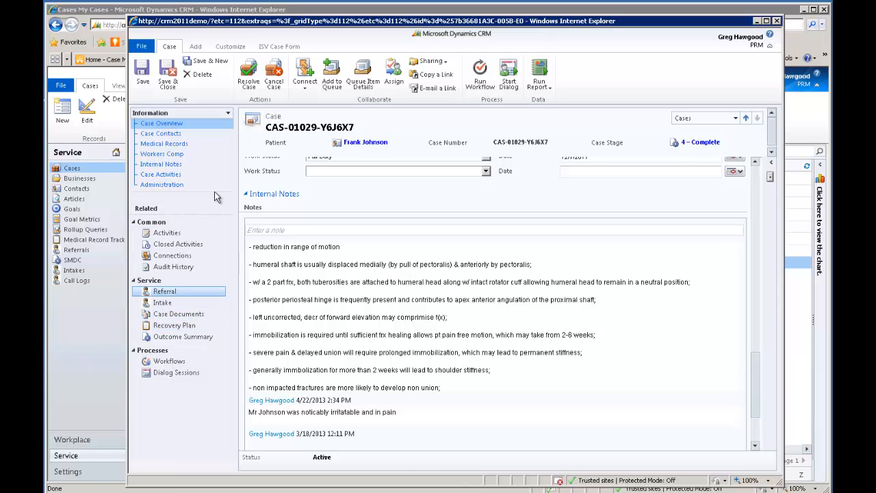
# Step: Go to the case's activities and start adding a new milestone from the Milestones list
pyautogui.click(159, 177)
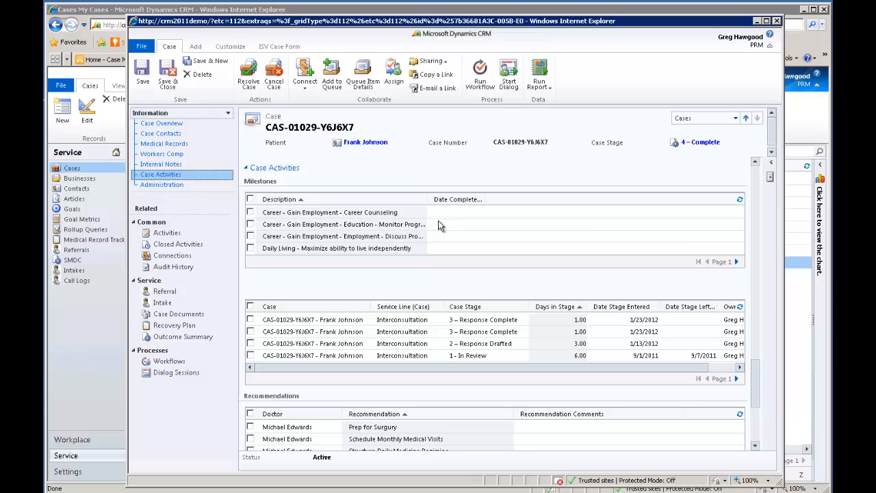
pyautogui.click(439, 221)
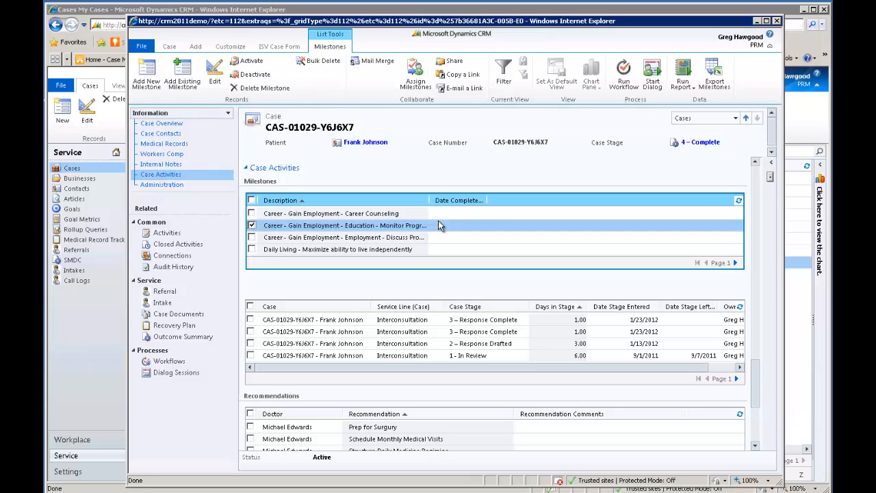
pyautogui.click(146, 81)
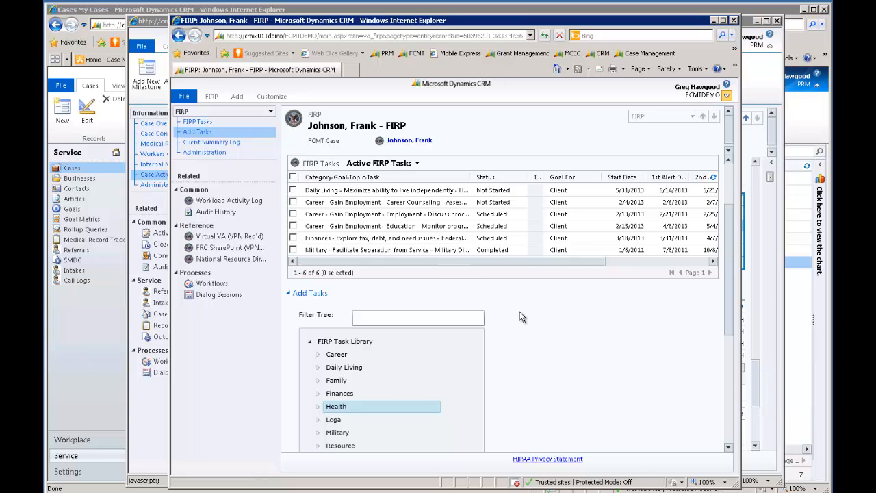
# Step: In the FIRP Task Library, select the "Assess need for facilitation of..." task under Health, Enhance physical health, Medical Care
pyautogui.scroll(-3, 520, 316)
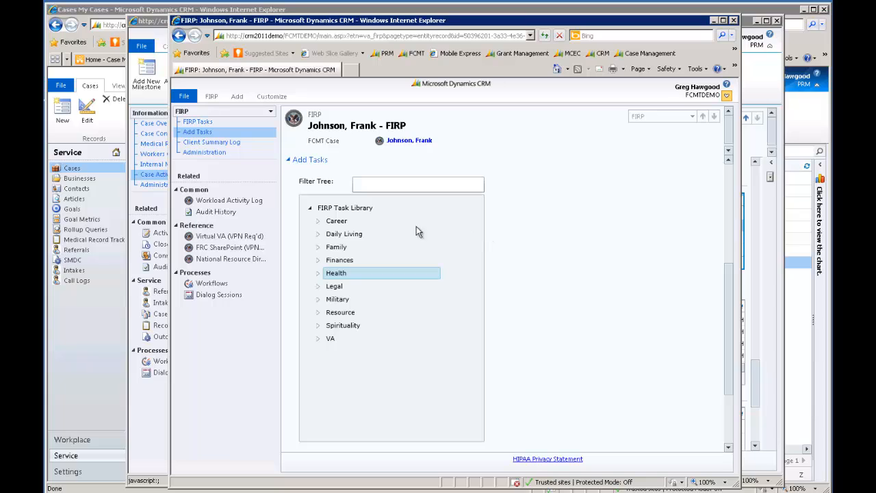
pyautogui.click(318, 273)
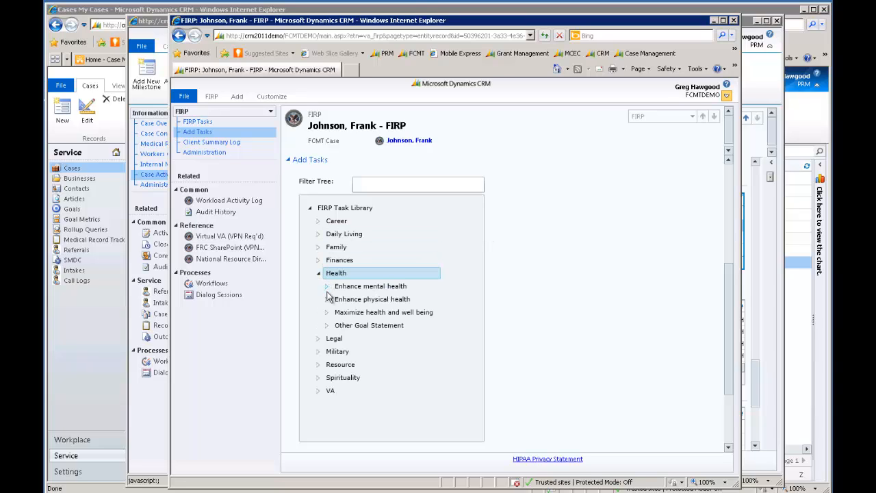
pyautogui.click(327, 299)
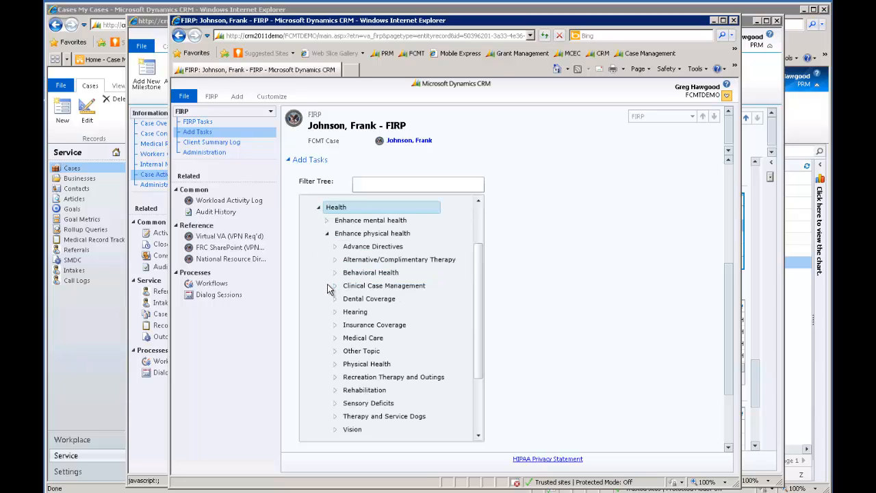
pyautogui.click(335, 338)
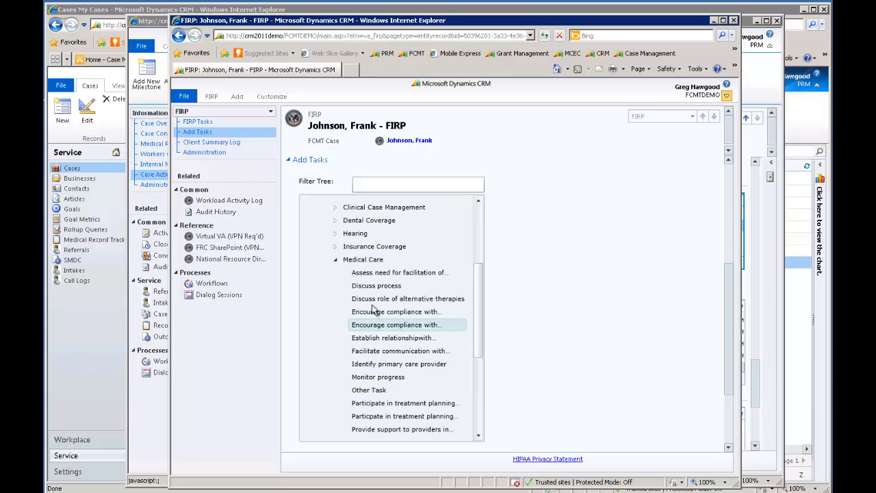
pyautogui.click(375, 274)
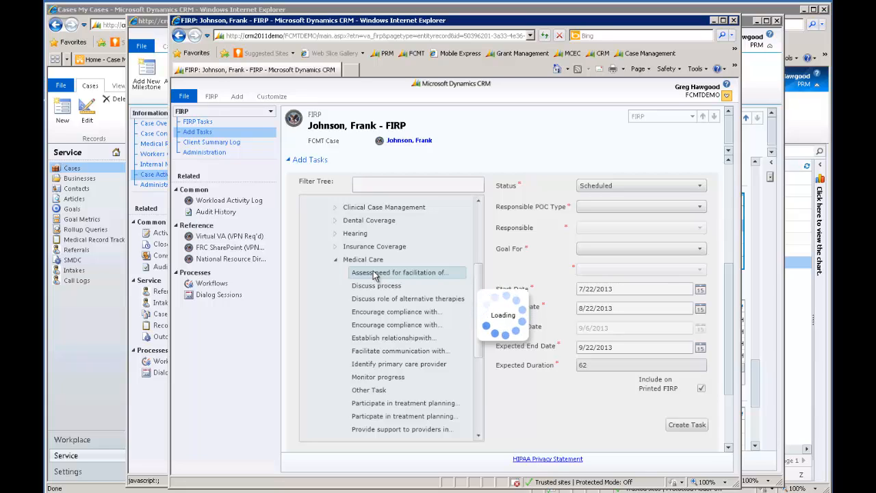
# Step: Set the task's status to Scheduled, responsible POC type to Contact, responsible contact to the third listed case manager, and Goal For to Client
pyautogui.click(699, 185)
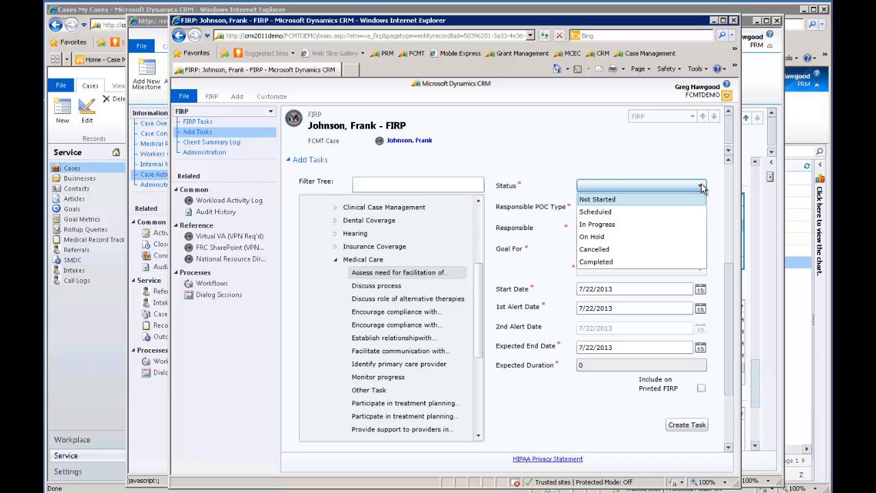
pyautogui.click(628, 212)
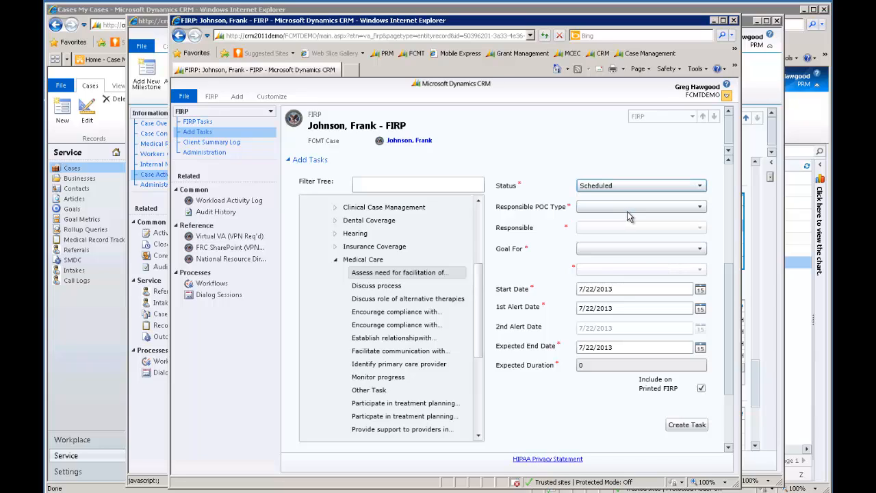
pyautogui.click(683, 209)
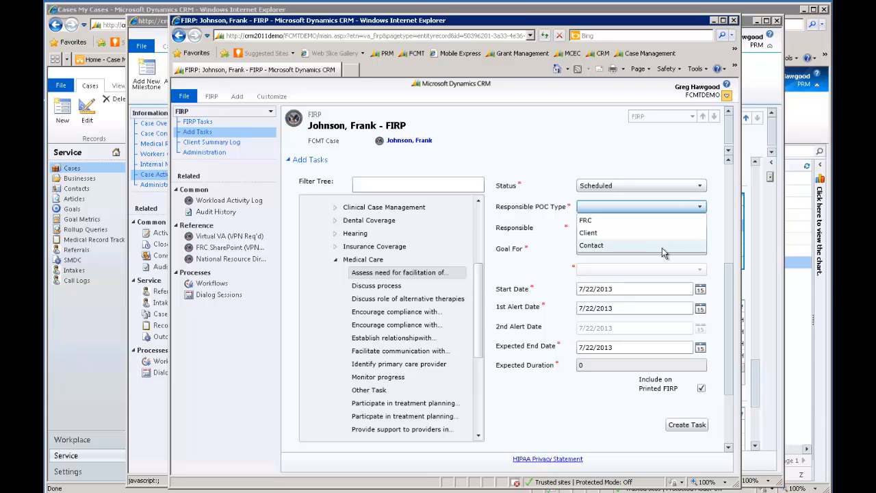
pyautogui.click(662, 246)
pyautogui.click(701, 230)
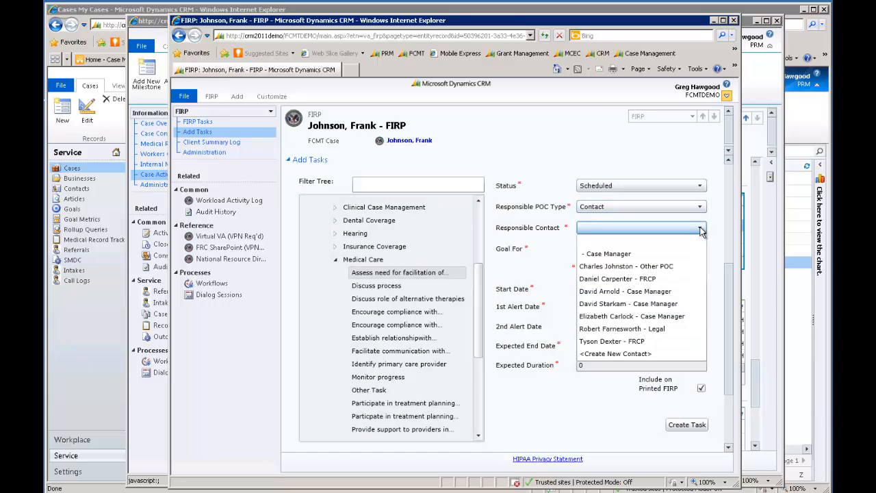
pyautogui.click(669, 290)
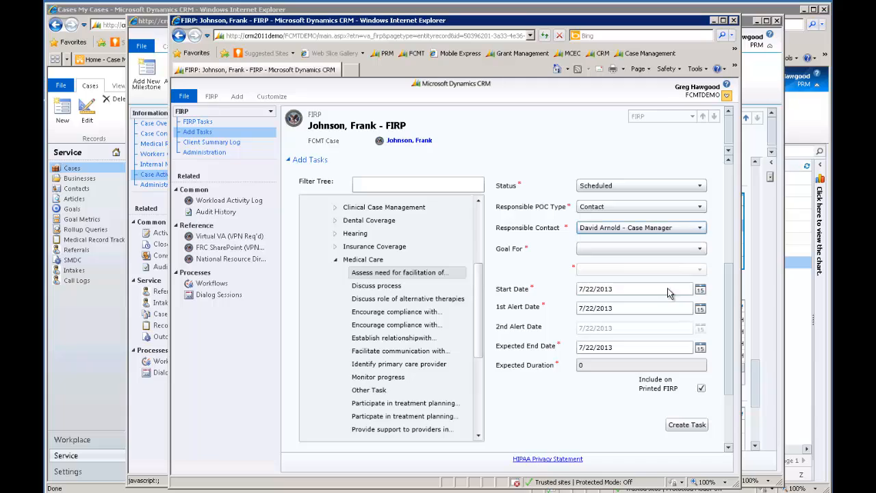
pyautogui.click(688, 250)
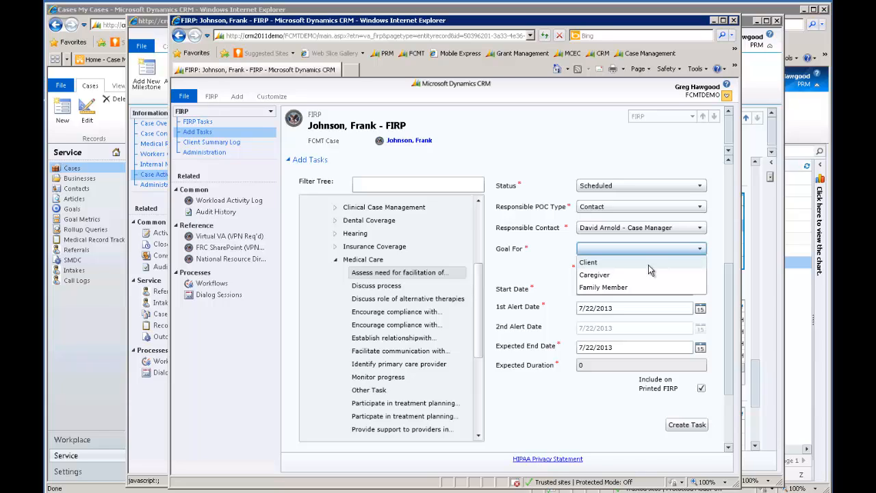
pyautogui.click(649, 264)
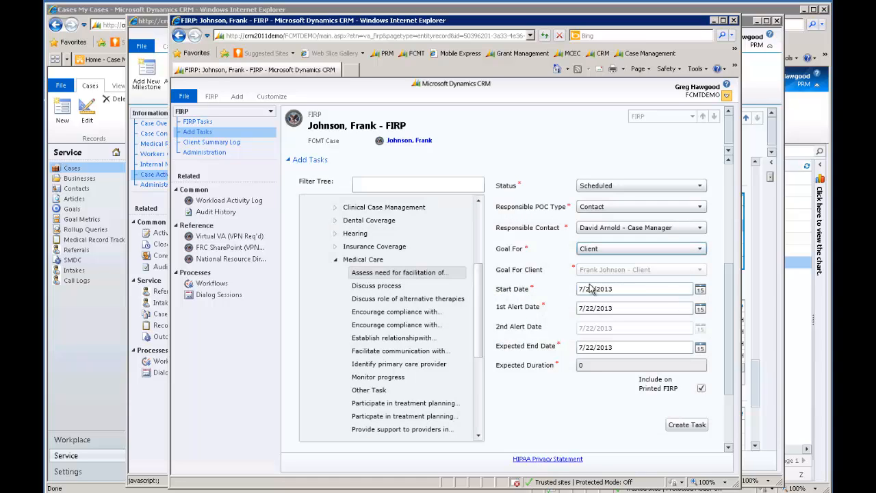
# Step: Set the expected end date to 9/22/2013, create the task, and close the FIRP and case windows
pyautogui.click(580, 348)
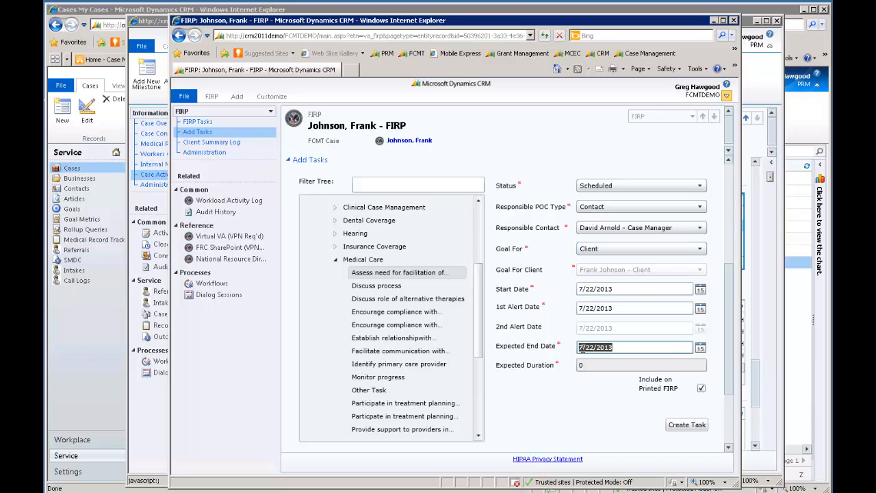
pyautogui.click(583, 348)
pyautogui.press('Delete')
pyautogui.write('9')
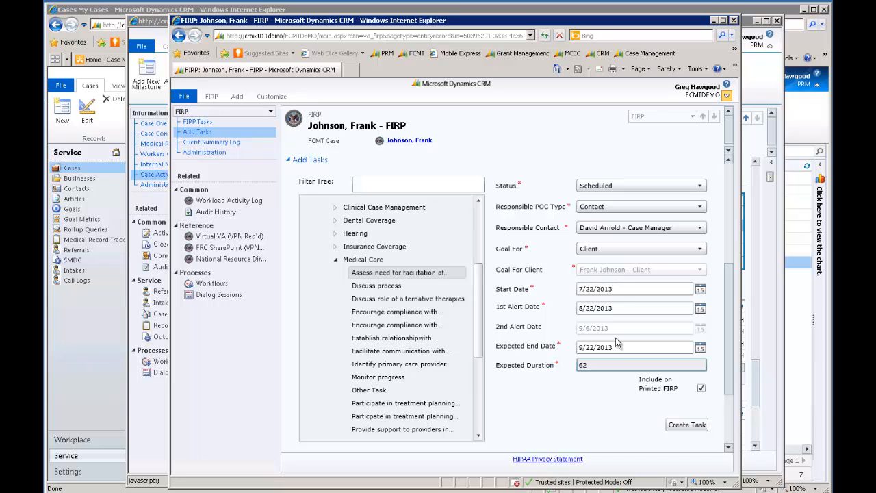
pyautogui.click(681, 427)
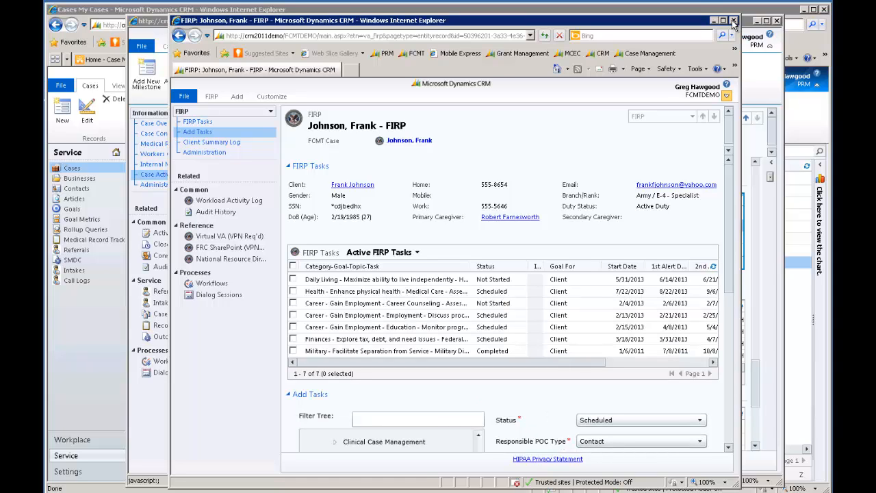
pyautogui.click(733, 21)
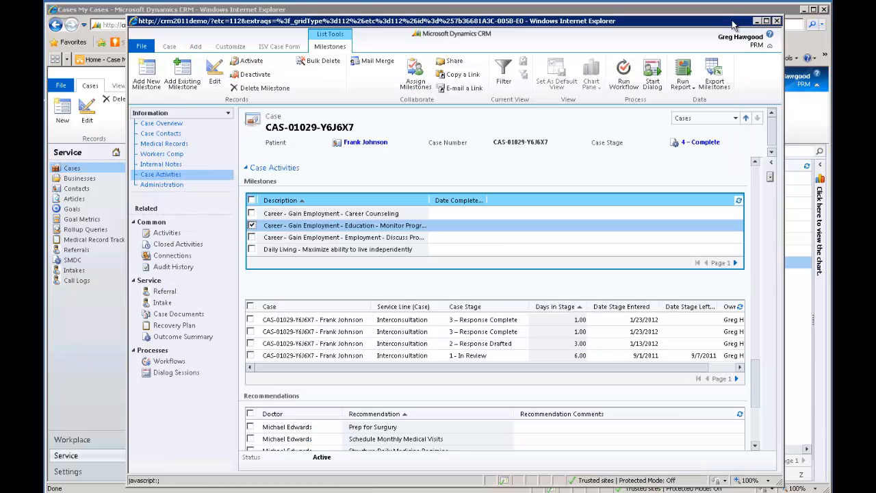
pyautogui.click(777, 22)
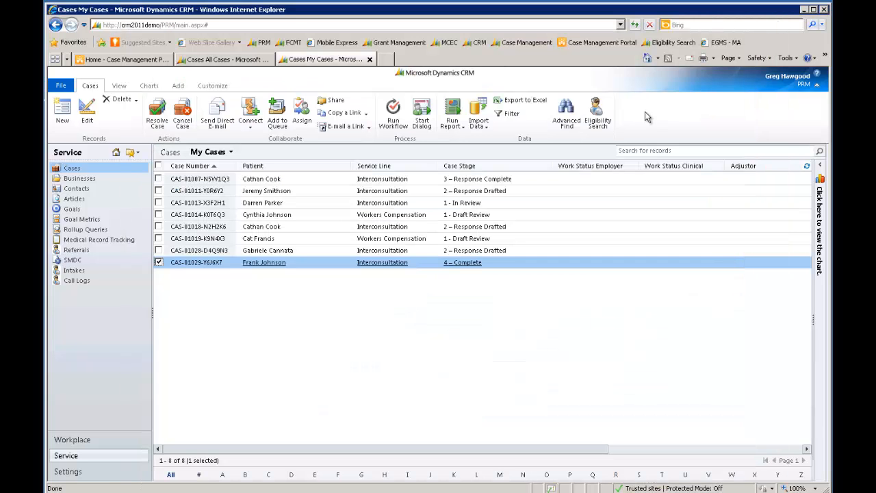
# Step: Switch to the Case Management Portal and open the first workers compensation case under My Cases
pyautogui.click(113, 60)
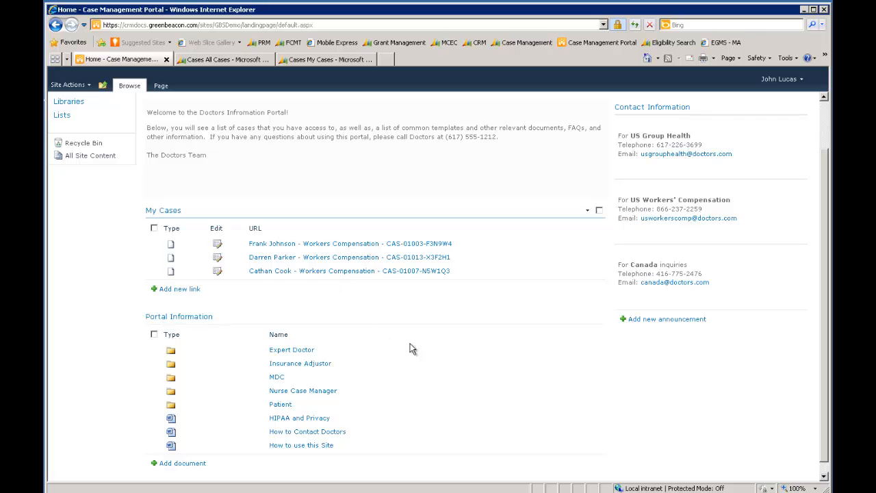
pyautogui.scroll(-1, 419, 348)
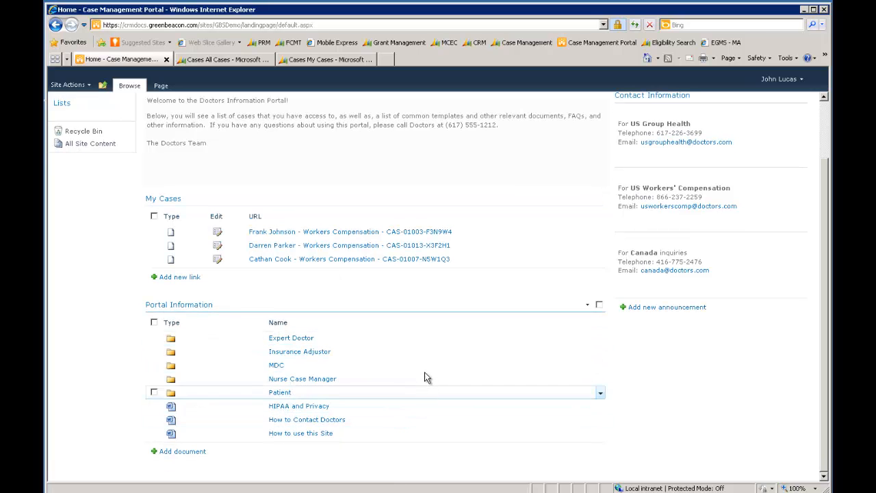
pyautogui.click(286, 233)
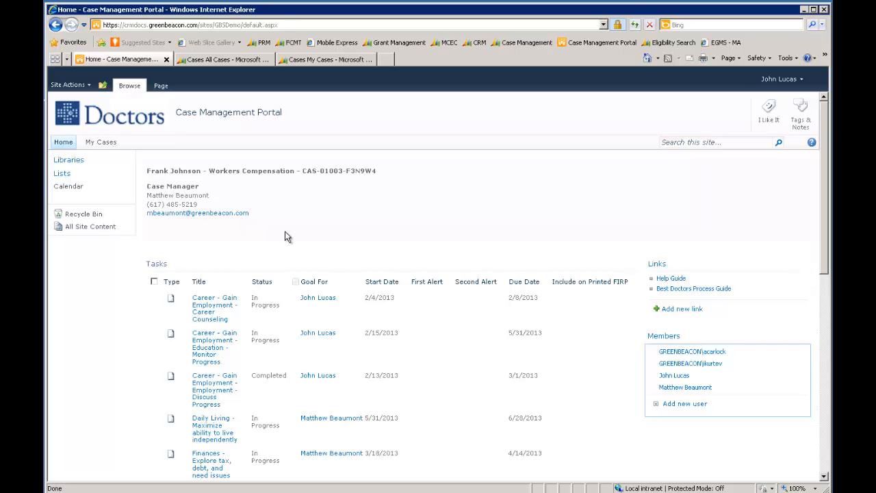
# Step: Review the portal case's tasks, shared external documents and case notes
pyautogui.scroll(-1, 286, 236)
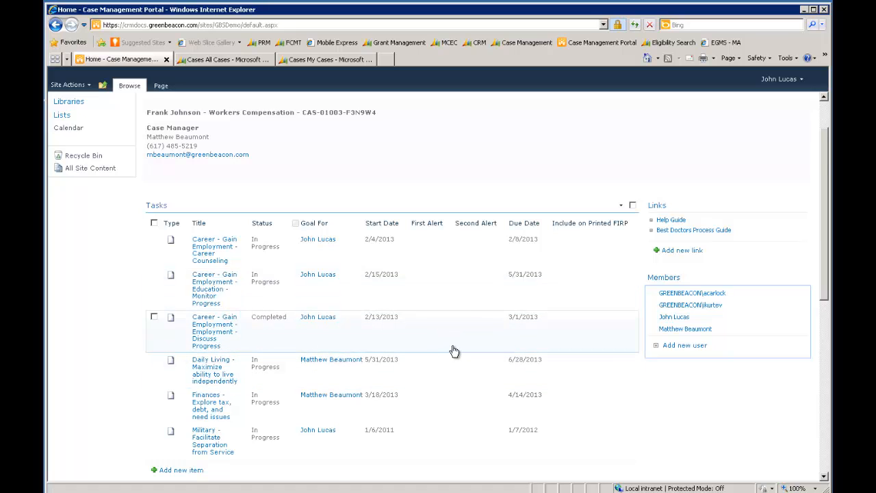
pyautogui.scroll(-4, 453, 351)
pyautogui.scroll(-1, 453, 348)
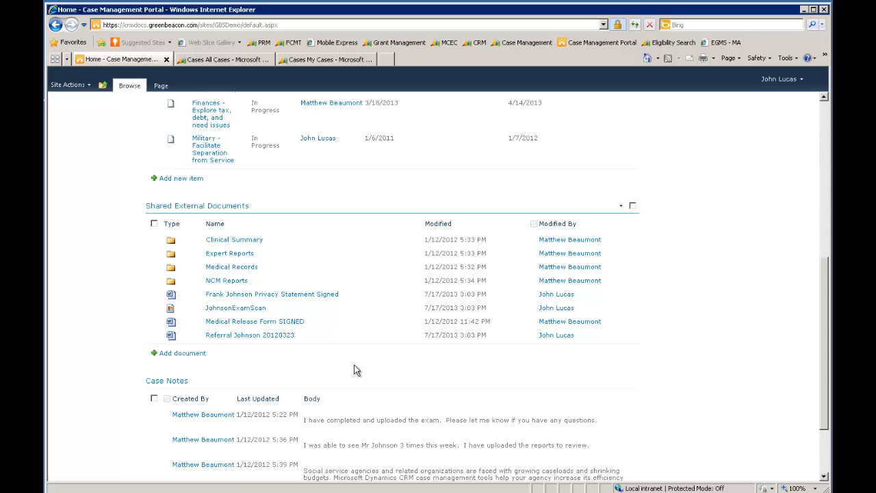
pyautogui.scroll(5, 354, 370)
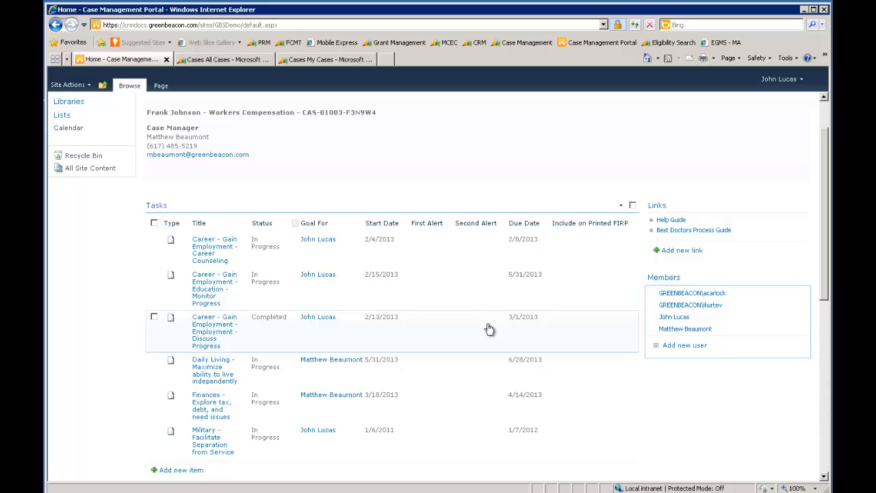
# Step: Switch to the CRM's Service Performance dashboard, open the records behind Cases By Priority (Per Day), and filter to 3/30/2011's high-priority cases
pyautogui.click(327, 59)
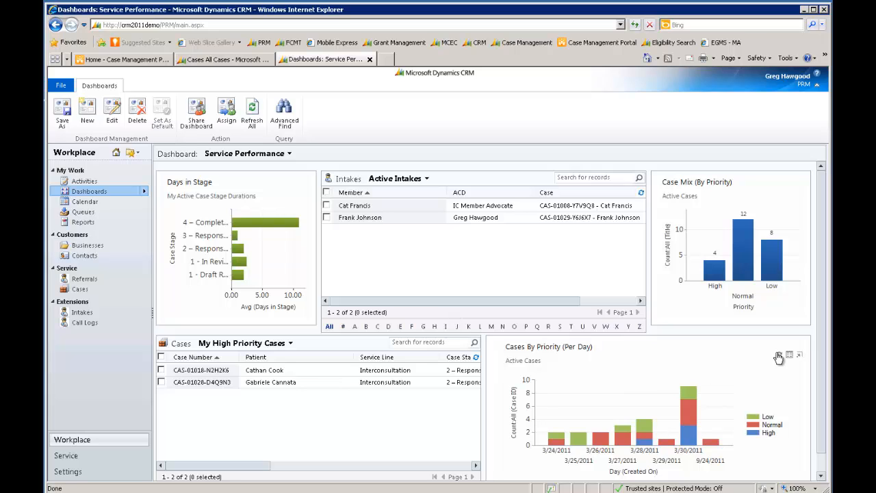
pyautogui.moveTo(788, 358)
pyautogui.click(790, 355)
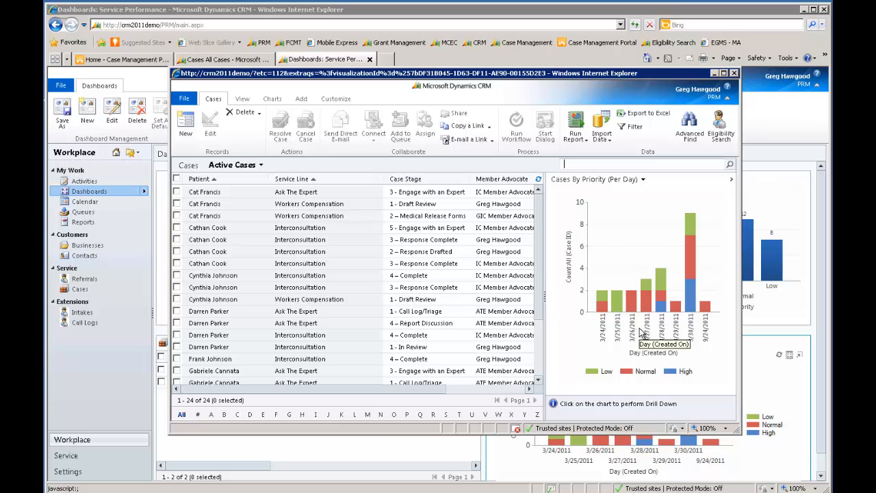
pyautogui.click(691, 296)
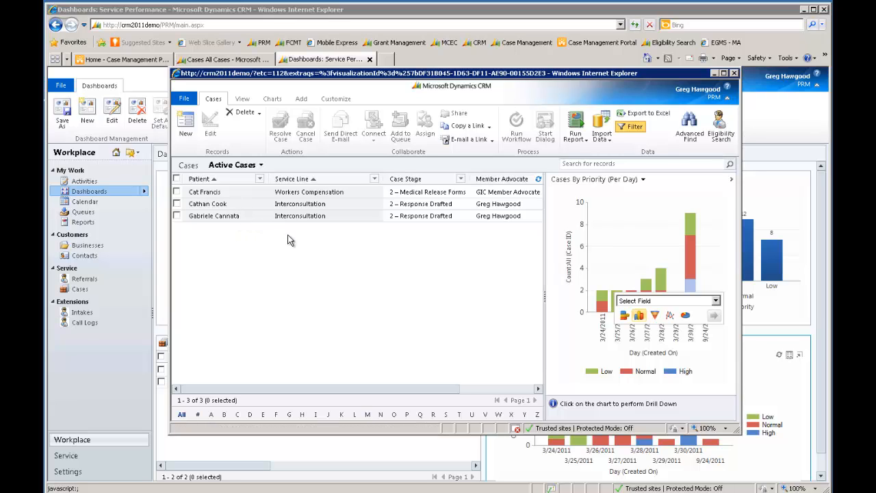
# Step: Look through the Service Line column's filter choices and the case list's view and chart options
pyautogui.click(375, 179)
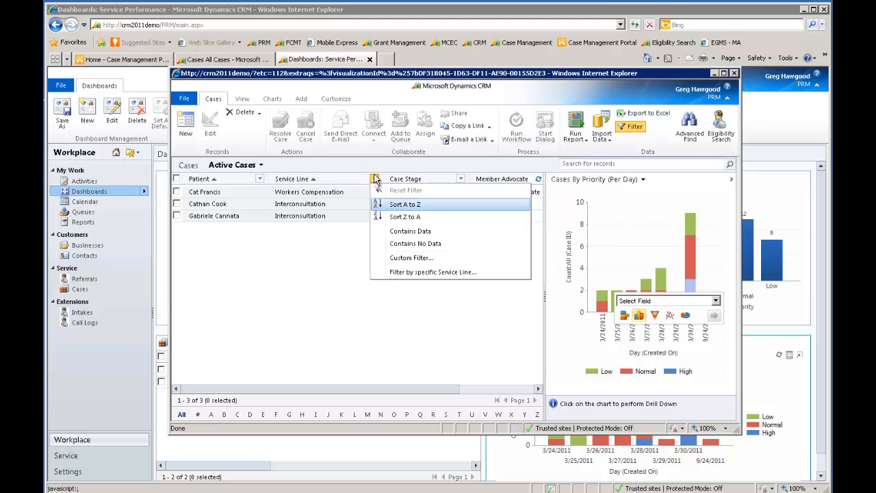
pyautogui.click(375, 179)
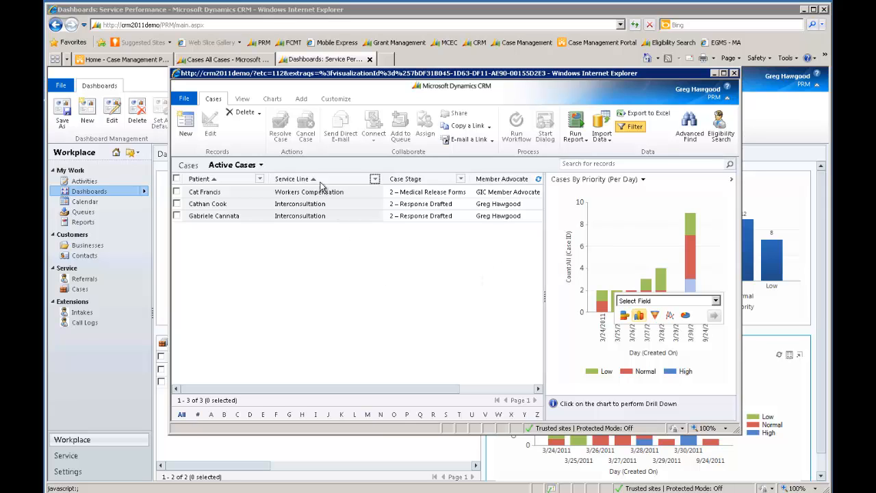
pyautogui.click(243, 100)
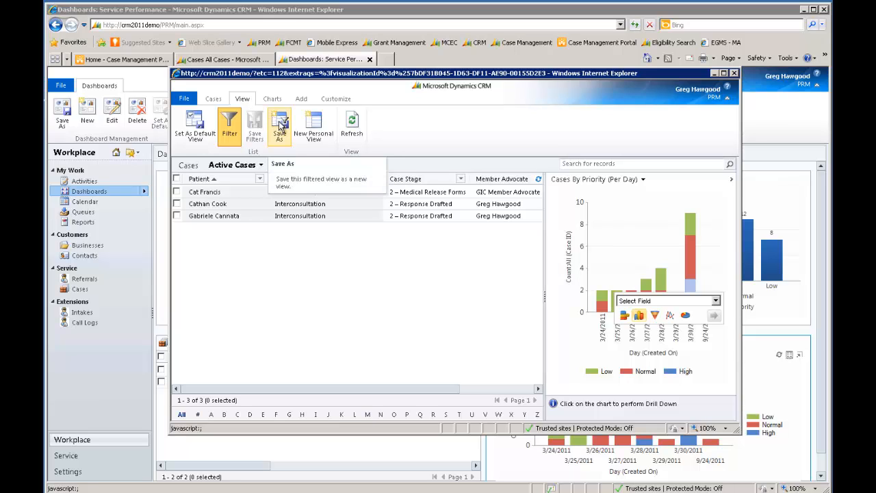
pyautogui.click(272, 99)
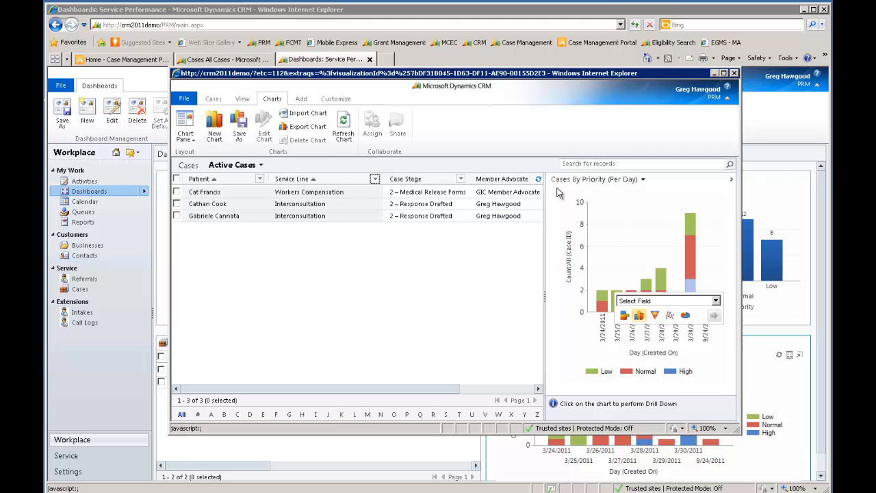
# Step: Display the filtered cases in the Case Mix (By Priority) chart, review the case commands, and close the case list
pyautogui.click(643, 181)
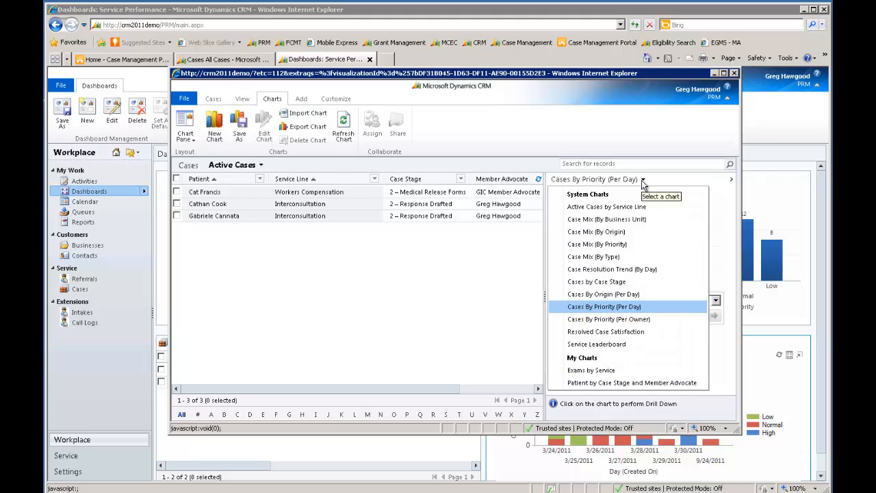
pyautogui.click(630, 245)
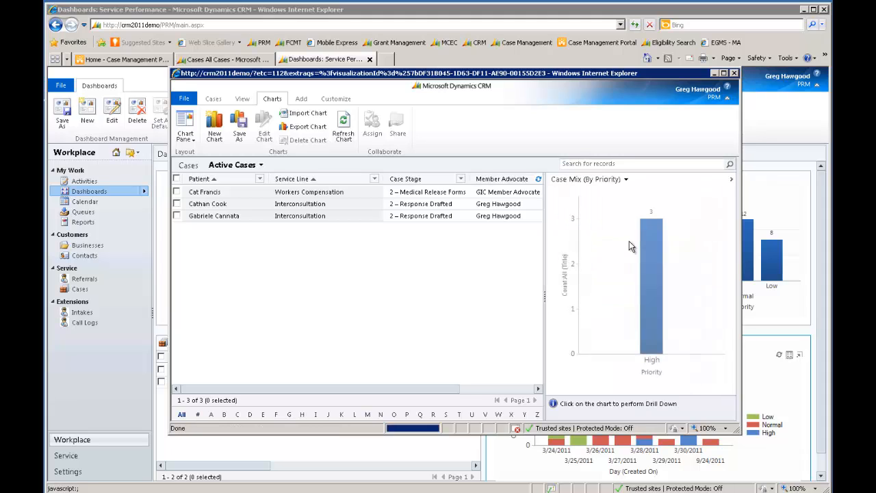
pyautogui.click(213, 99)
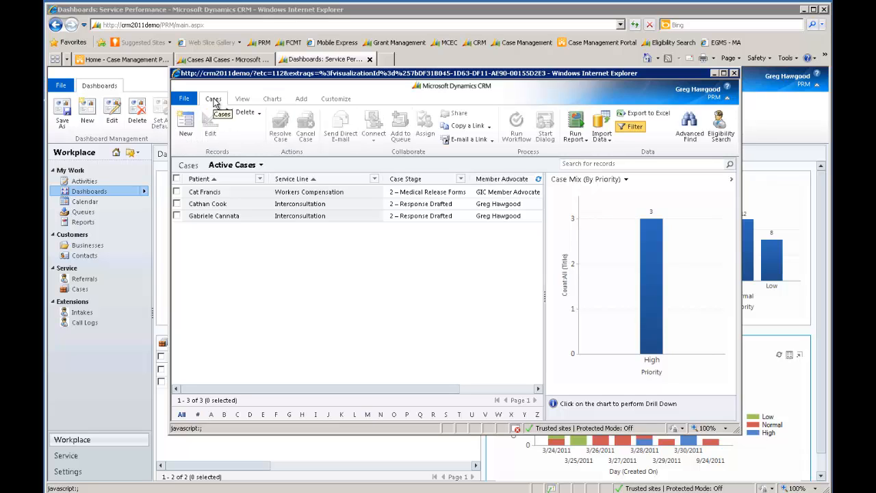
pyautogui.click(733, 74)
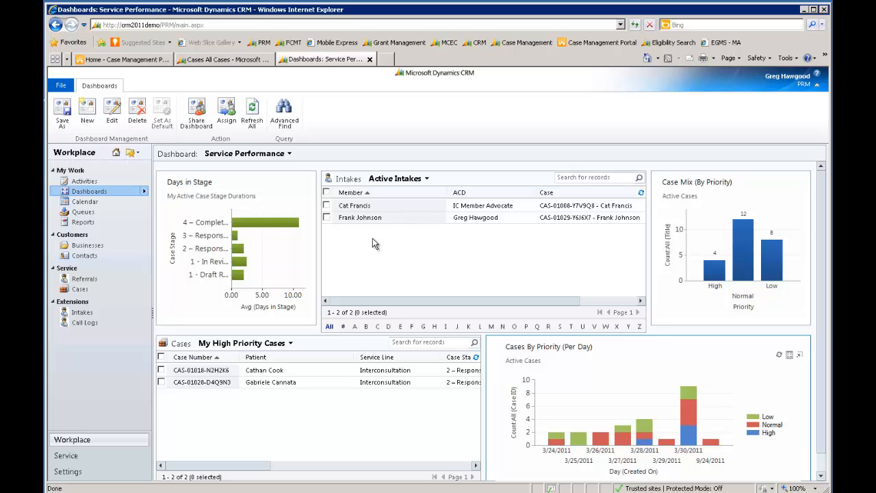